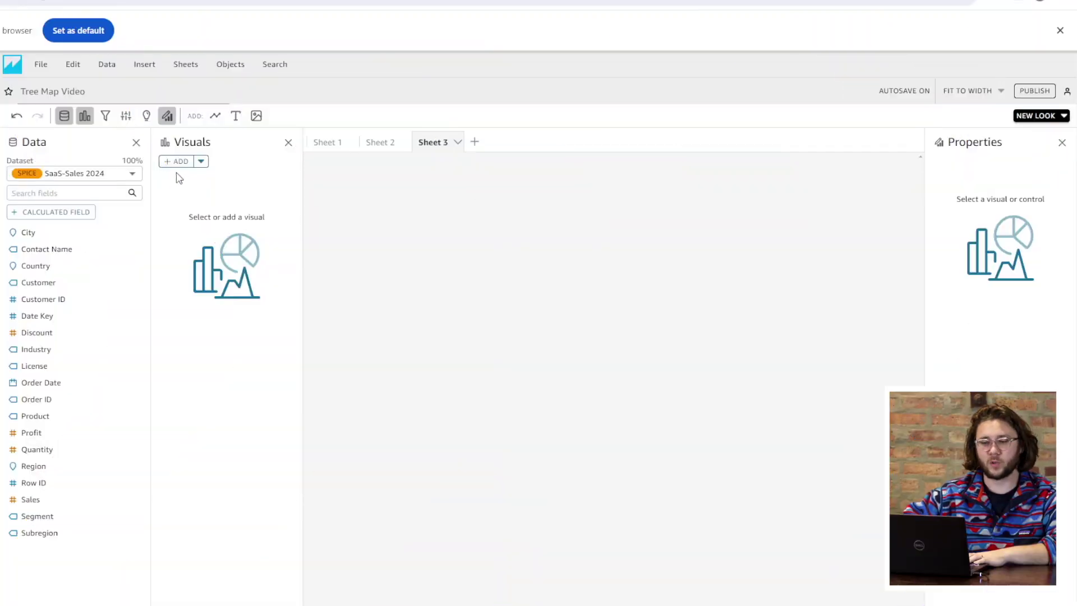
# - Add a Tree map visual to Sheet 3 and maximize it to fill the sheet
pyautogui.click(179, 163)
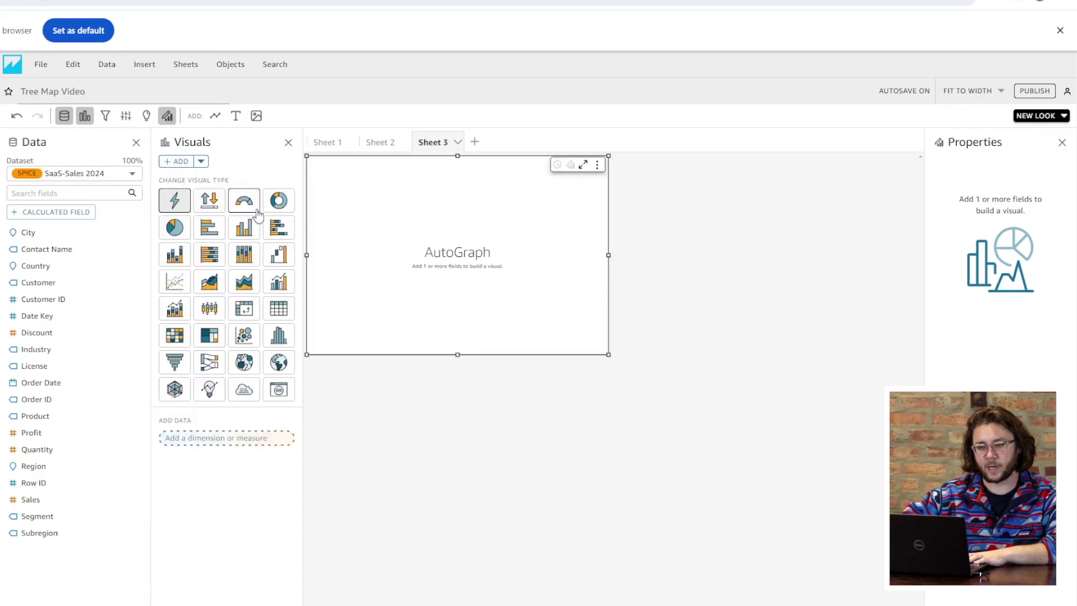
pyautogui.click(210, 335)
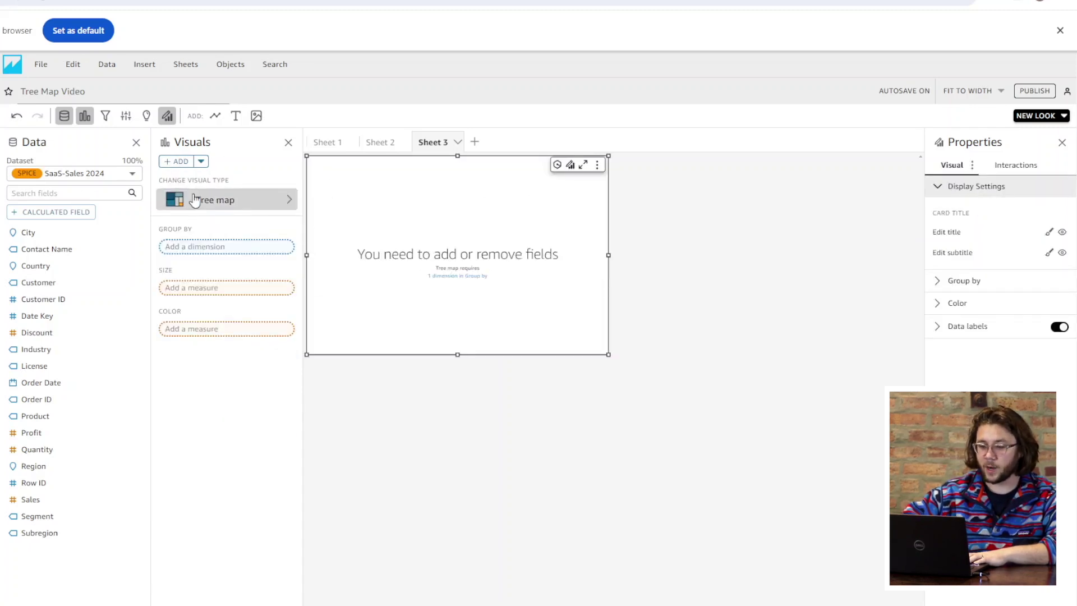
pyautogui.click(583, 164)
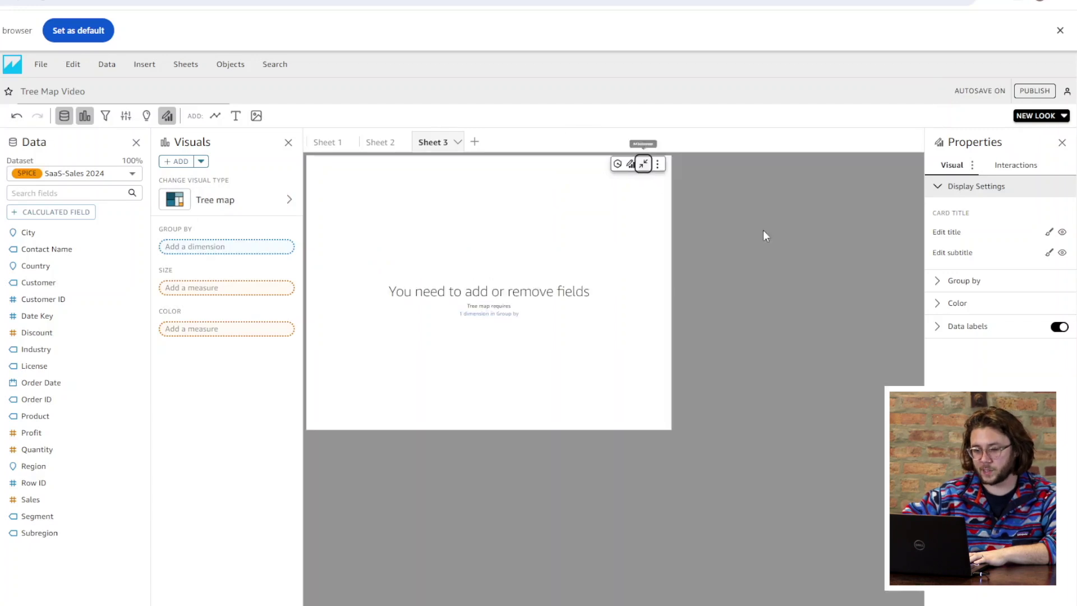
# - Set the visual title to 'Profit by Industry and Customer' in Large, bold, centred text
pyautogui.click(1048, 232)
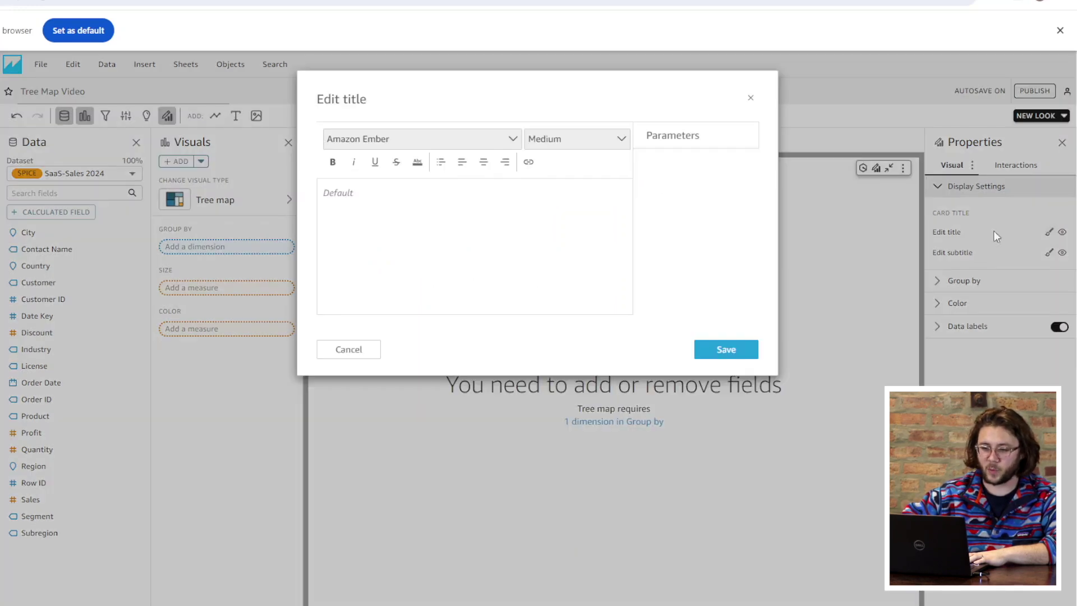
pyautogui.click(556, 140)
pyautogui.click(576, 214)
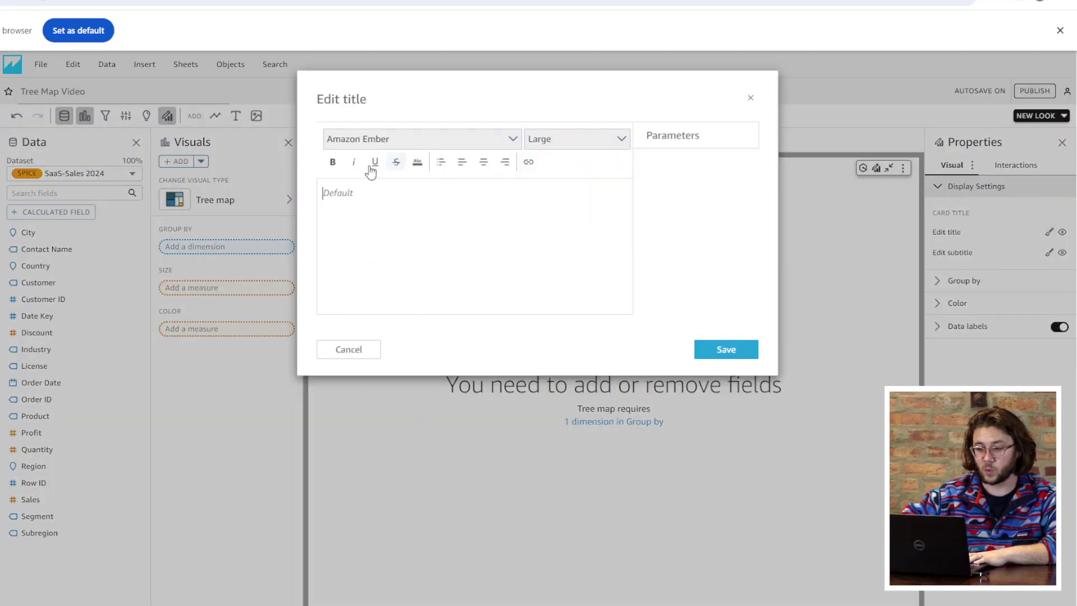
pyautogui.click(333, 162)
pyautogui.click(490, 169)
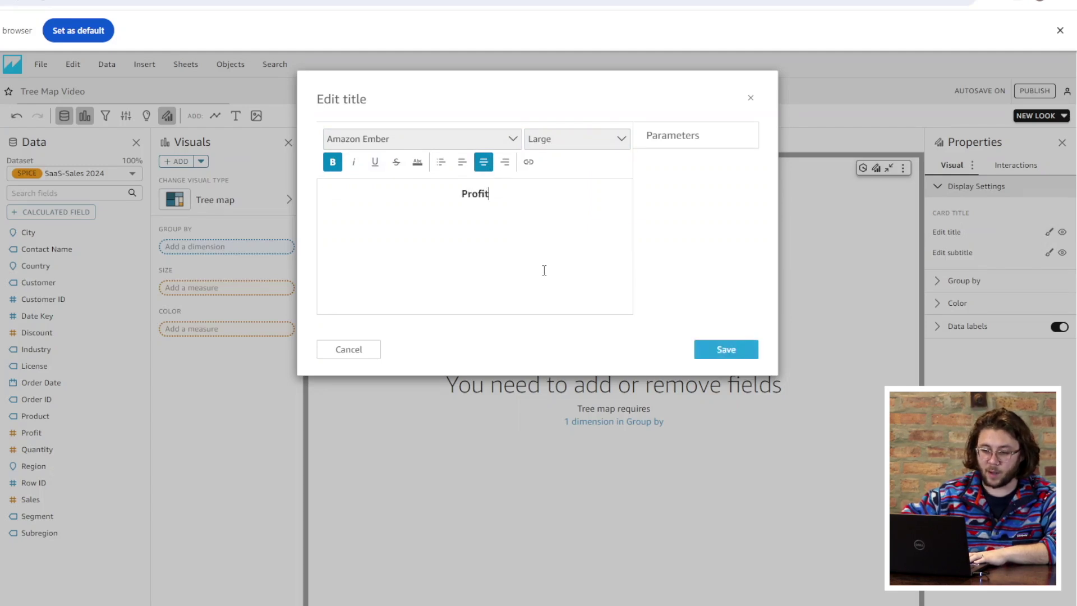
pyautogui.write('Profit by Ind')
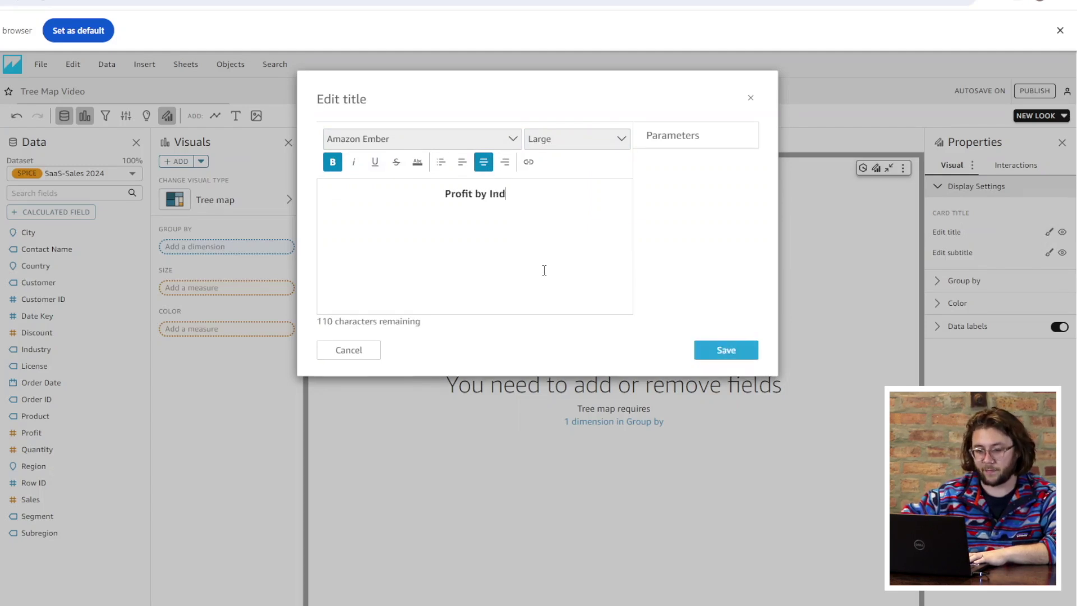
pyautogui.write('ustry and Customer')
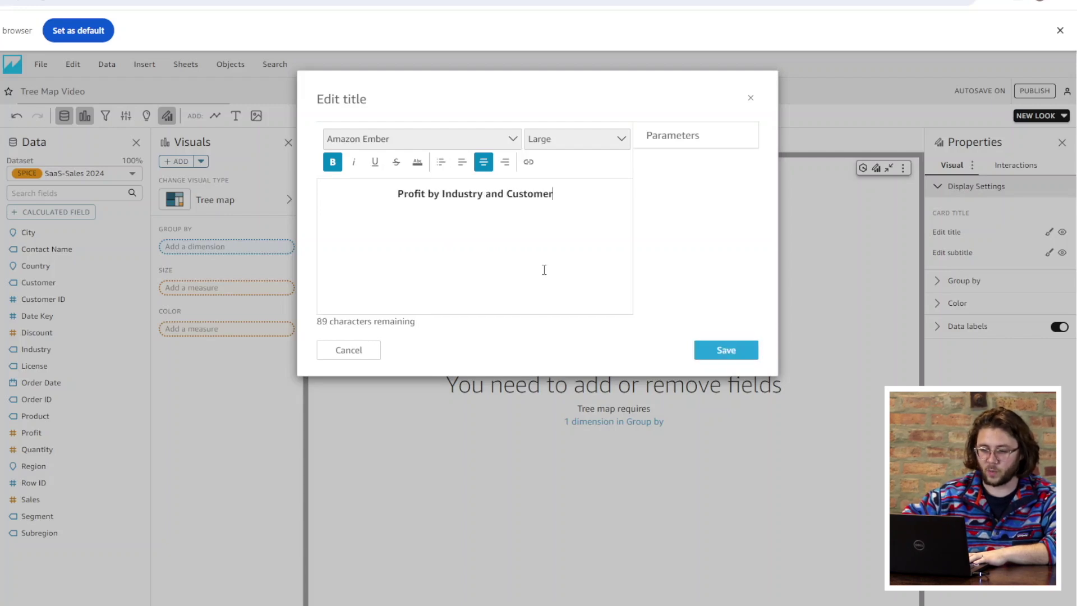
pyautogui.click(735, 352)
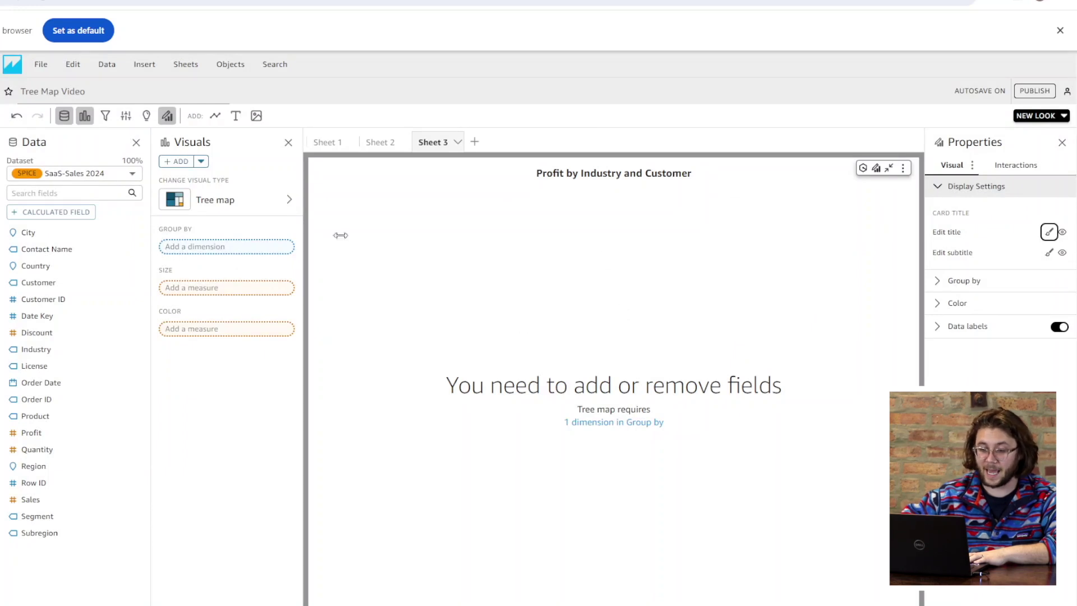
# - Group the tree map by Industry, with Customer as a drill-down level
pyautogui.click(960, 327)
pyautogui.click(960, 305)
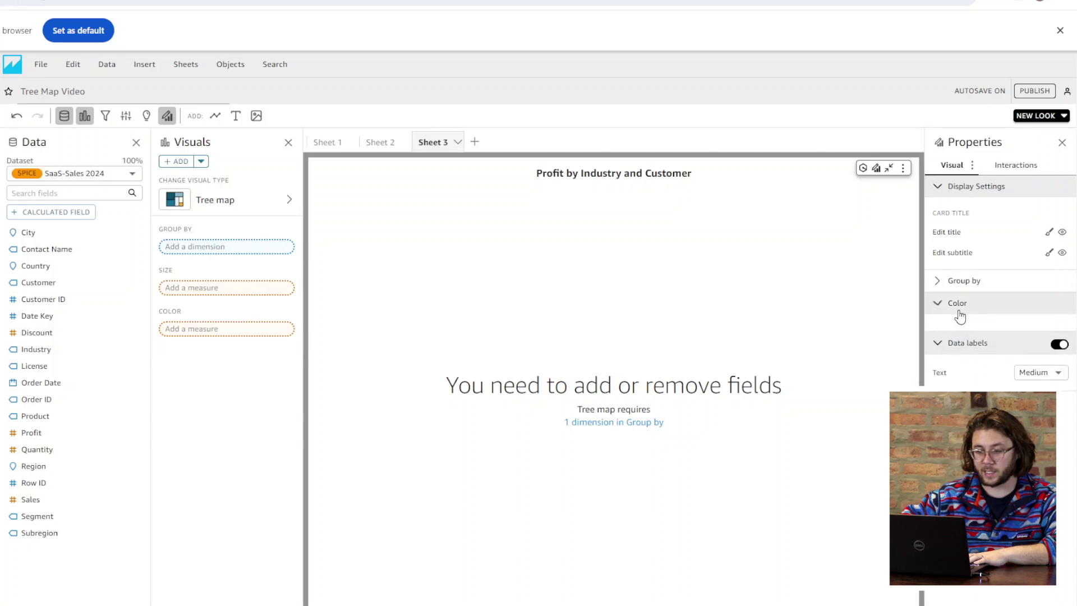
pyautogui.click(966, 287)
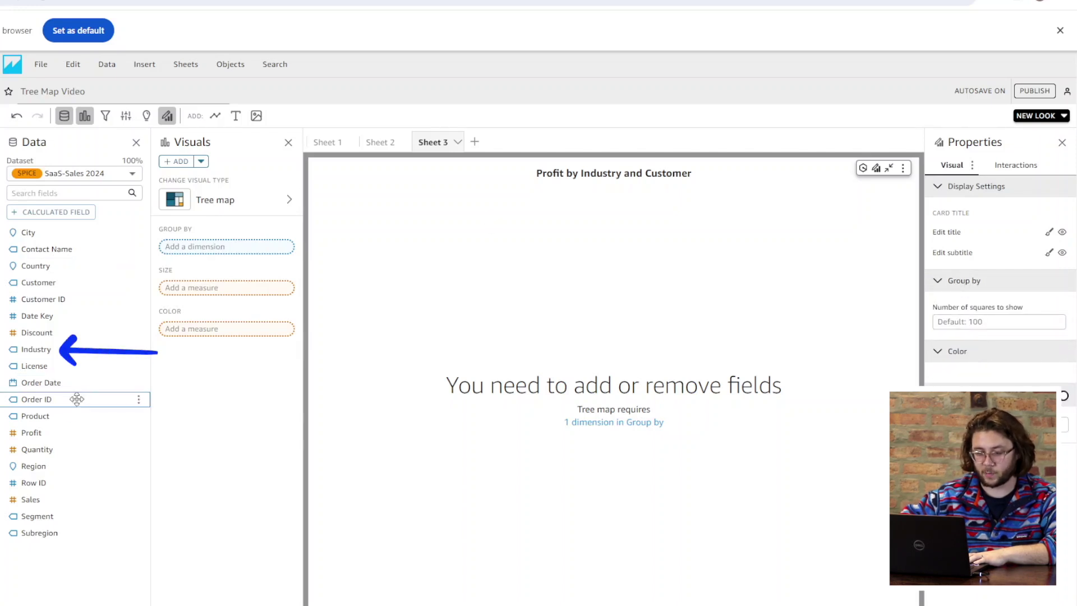
pyautogui.moveTo(39, 349); pyautogui.dragTo(191, 250)
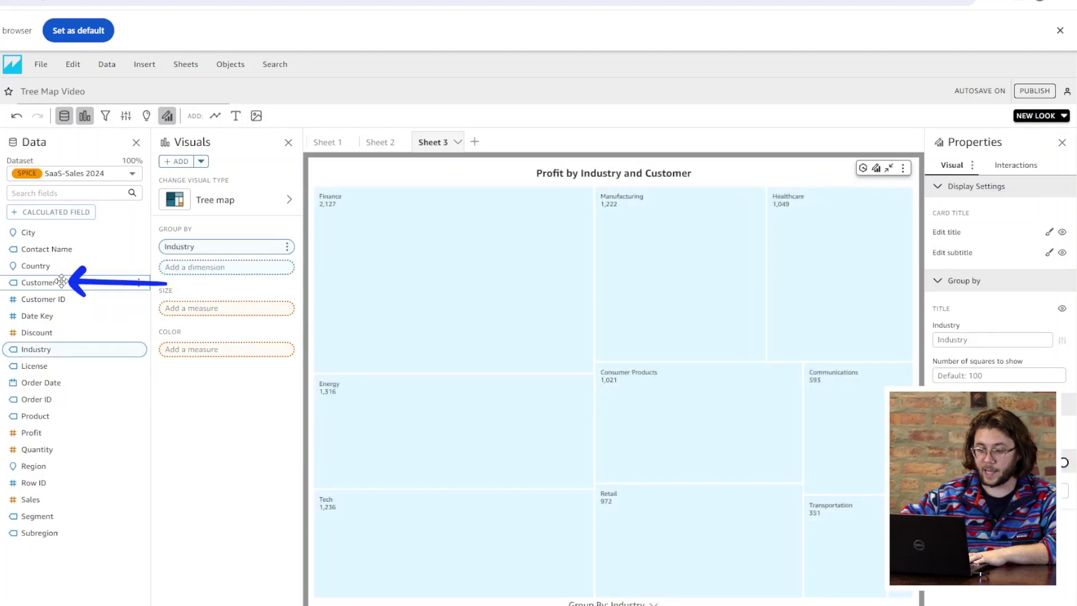
pyautogui.moveTo(38, 282); pyautogui.dragTo(228, 273)
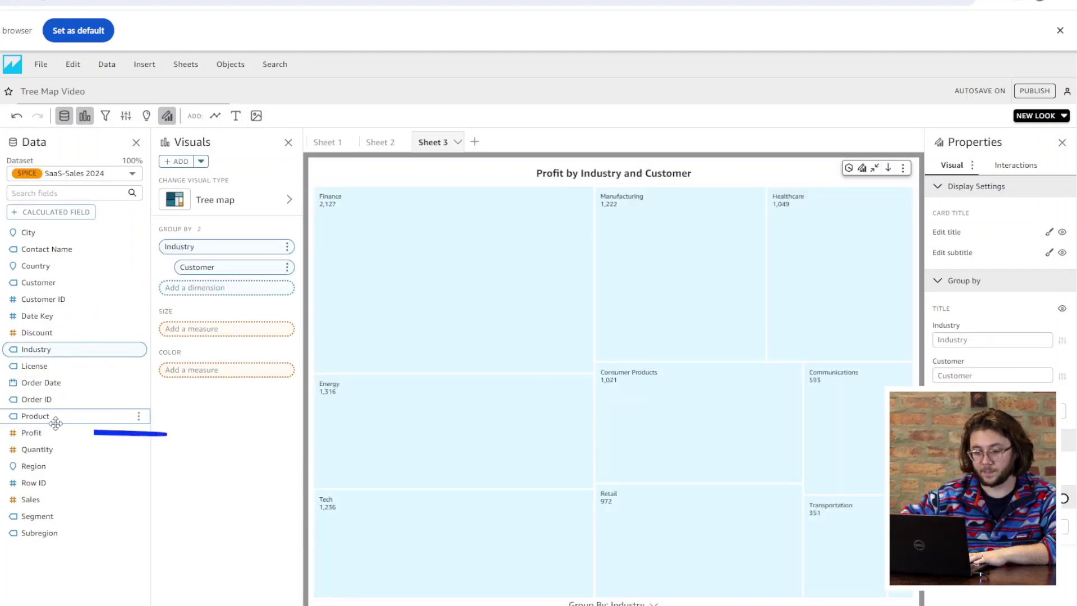
# - Size the tiles by summed Profit and colour them by summed Quantity
pyautogui.moveTo(50, 433); pyautogui.dragTo(212, 329)
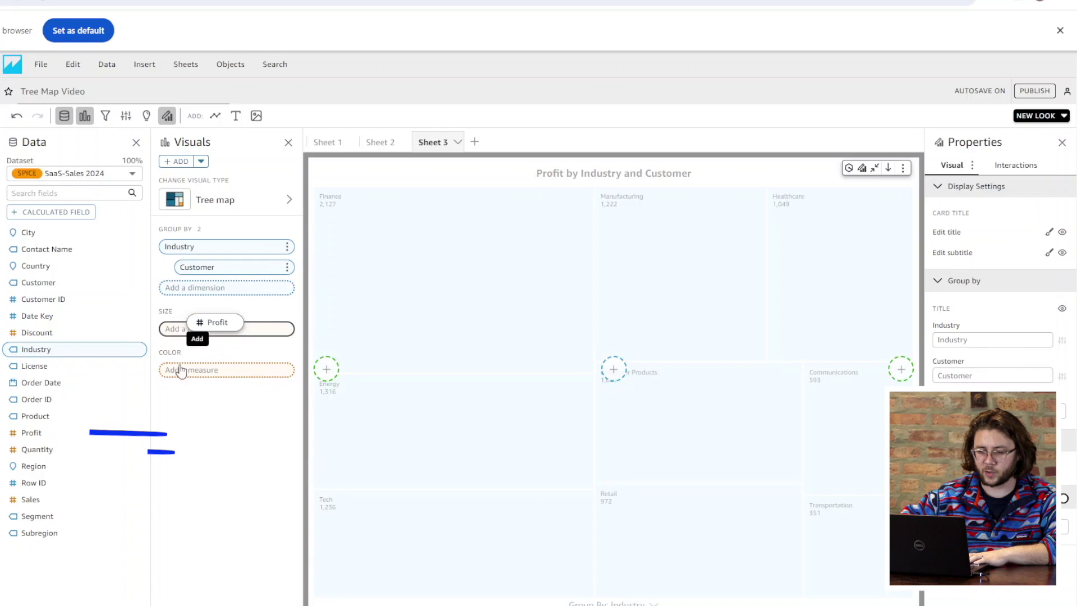
pyautogui.moveTo(59, 450); pyautogui.dragTo(215, 395)
pyautogui.click(982, 520)
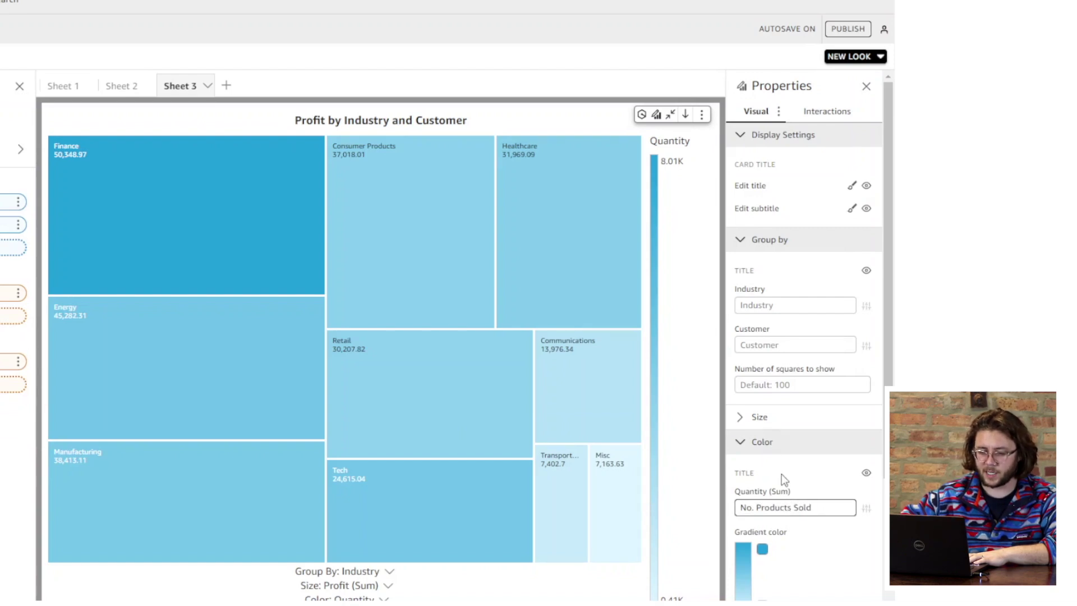
# - Rename the colour title to 'No. Products Sold' and format Profit values as Currency
pyautogui.press('Return')
pyautogui.scroll(-3, 796, 477)
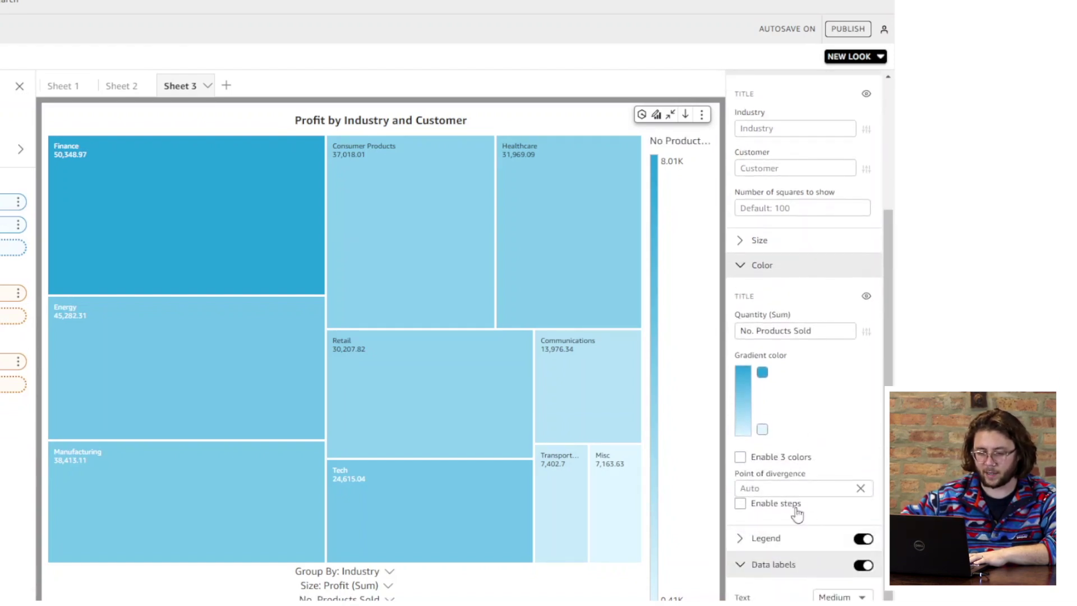
pyautogui.moveTo(465, 368)
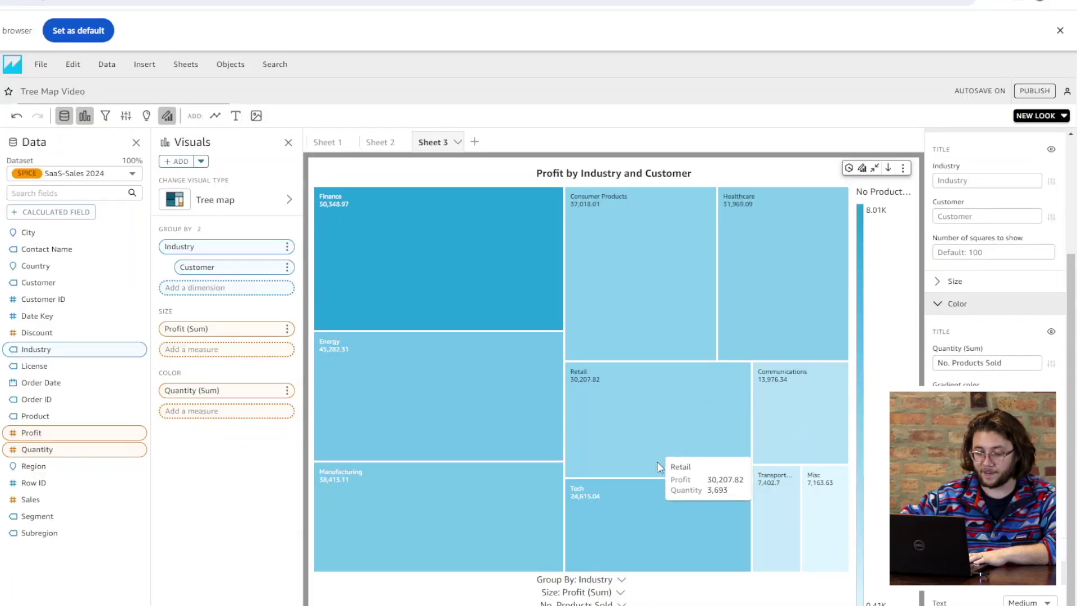
pyautogui.moveTo(424, 487)
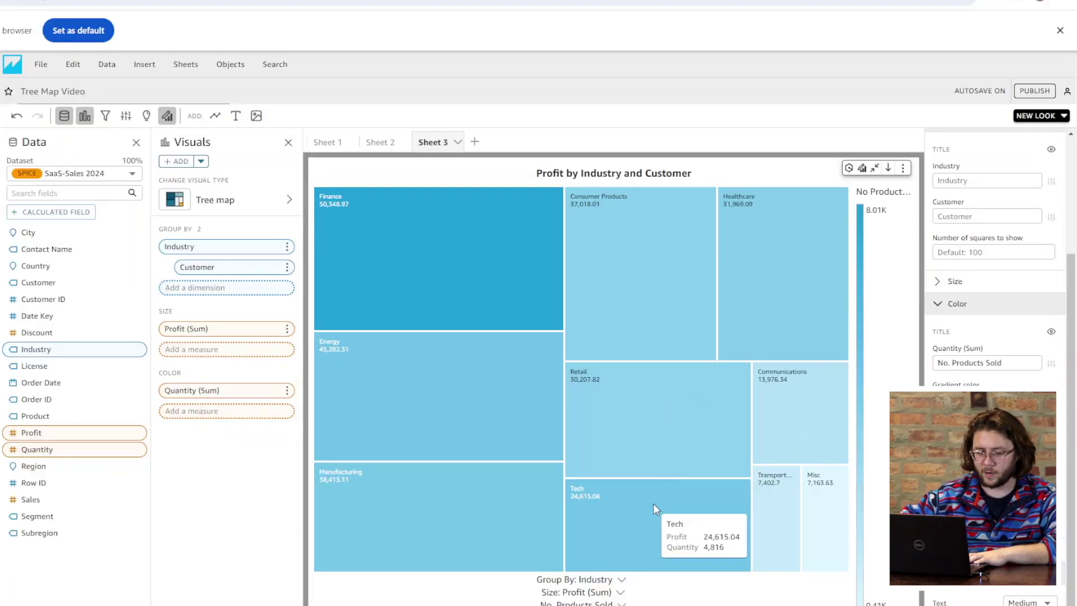
pyautogui.click(287, 329)
pyautogui.moveTo(331, 363)
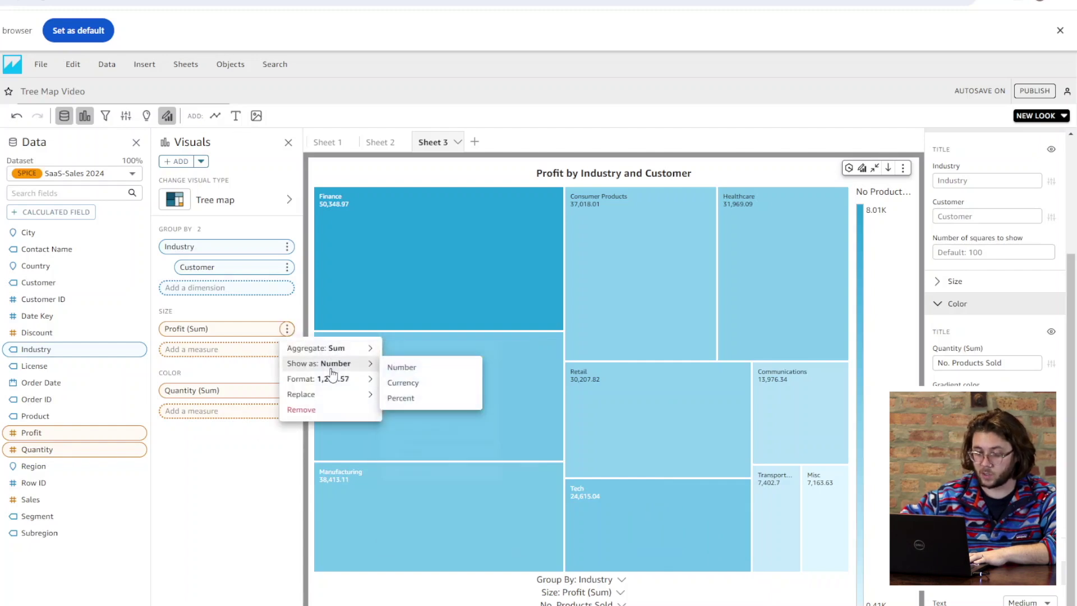
pyautogui.click(404, 383)
pyautogui.moveTo(595, 396)
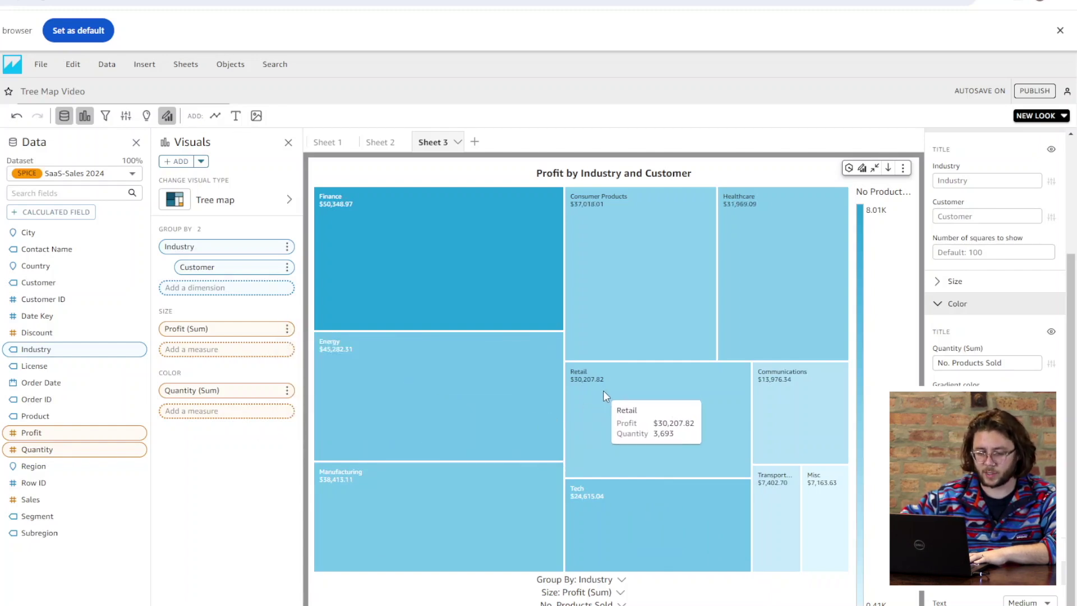
pyautogui.moveTo(629, 489)
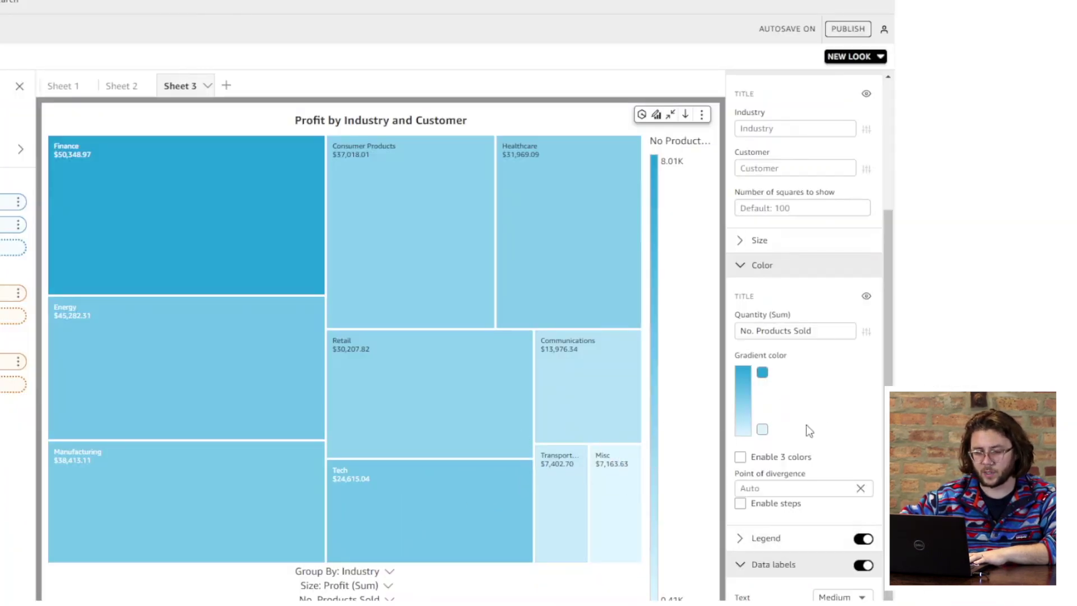
pyautogui.scroll(2, 763, 363)
# - Collapse the Color formatting section in the Properties panel
pyautogui.click(761, 339)
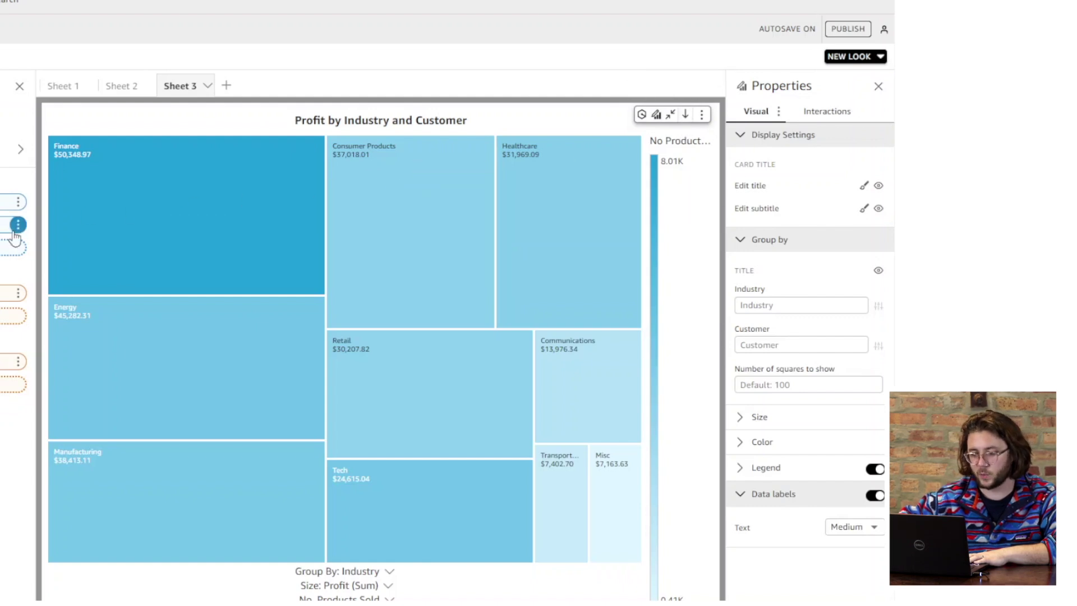
# - Drill the tree map down from Industry to Customer tiles
pyautogui.click(685, 116)
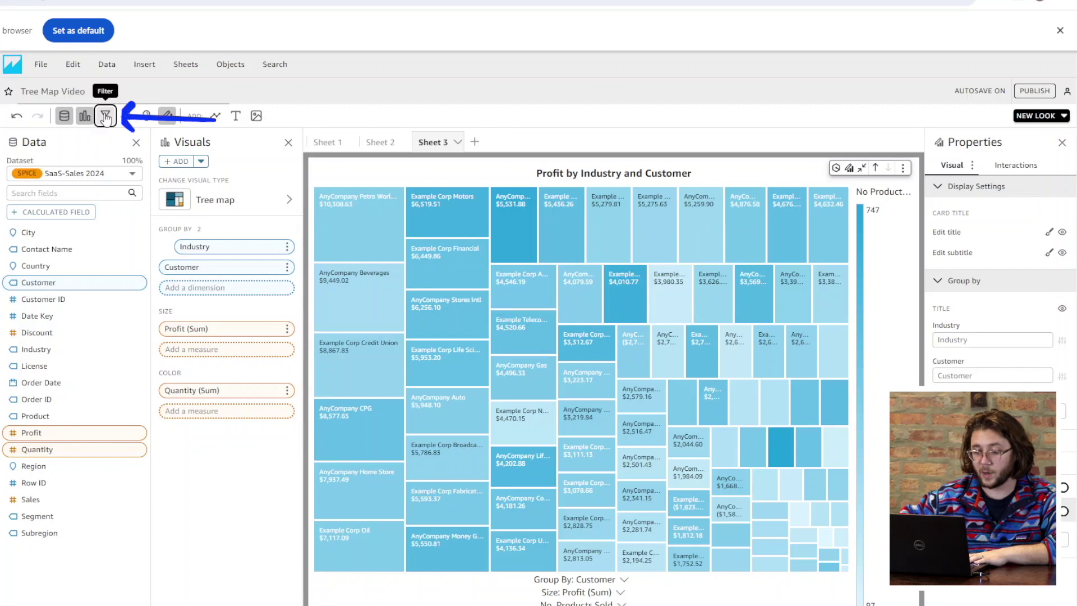
# - Add an Industry filter that keeps only Finance and Tech, and apply it
pyautogui.click(180, 162)
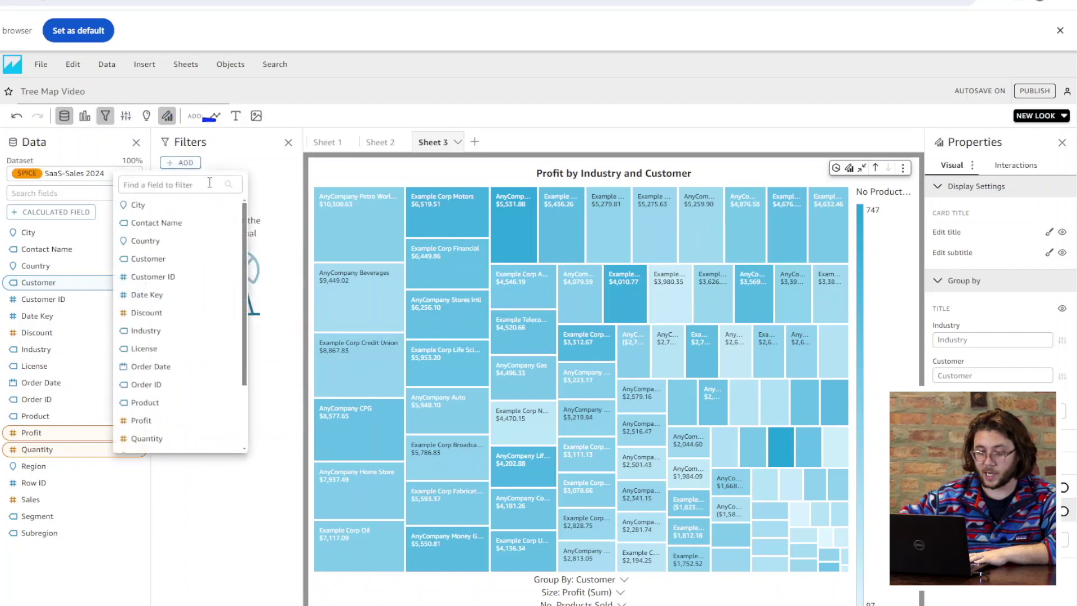
pyautogui.write('Indu')
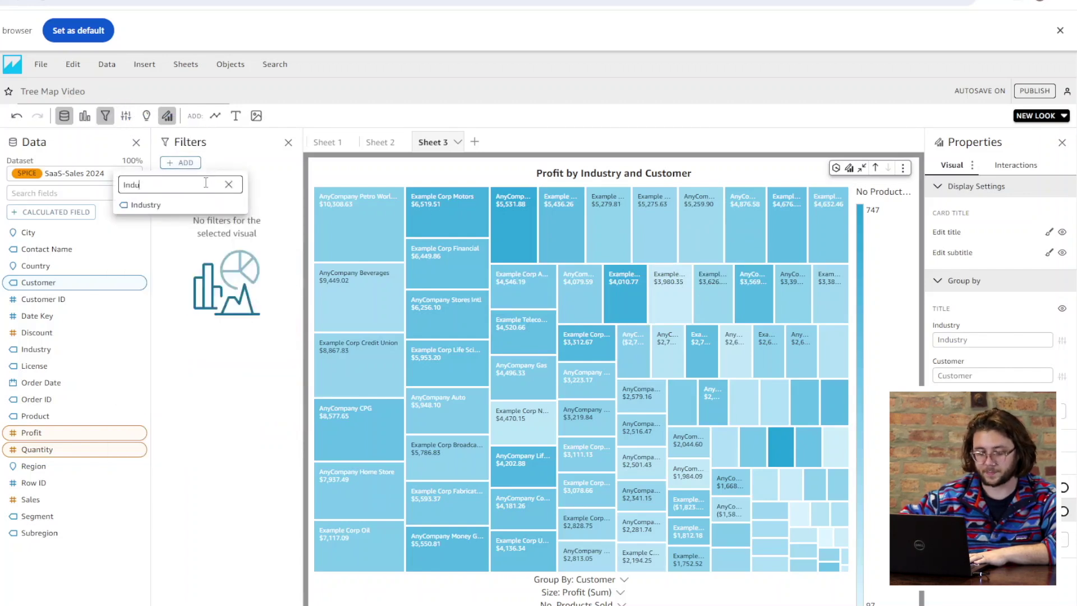
pyautogui.click(186, 209)
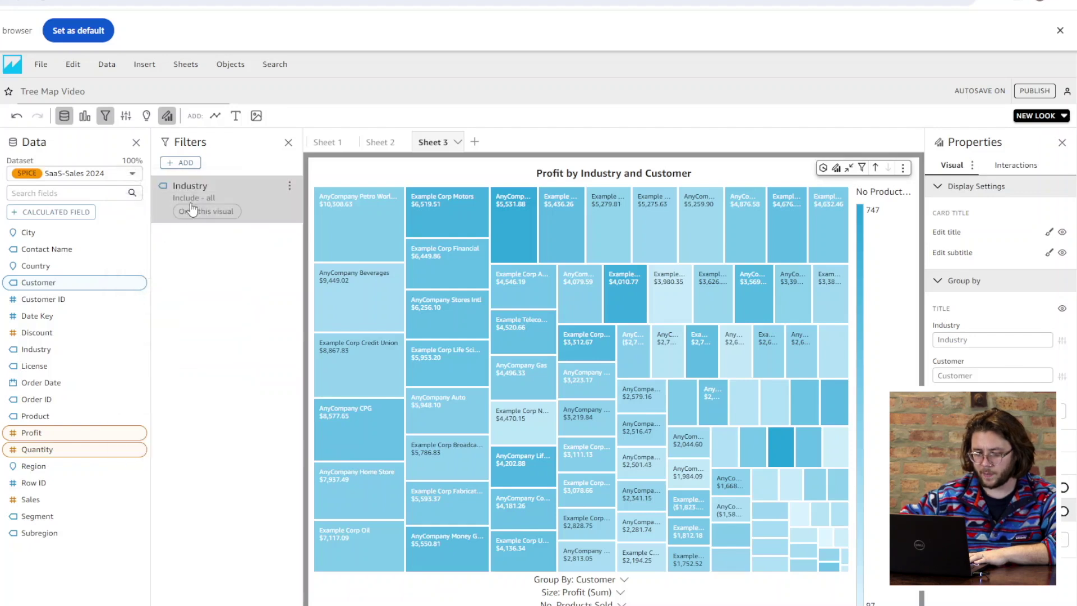
pyautogui.click(210, 193)
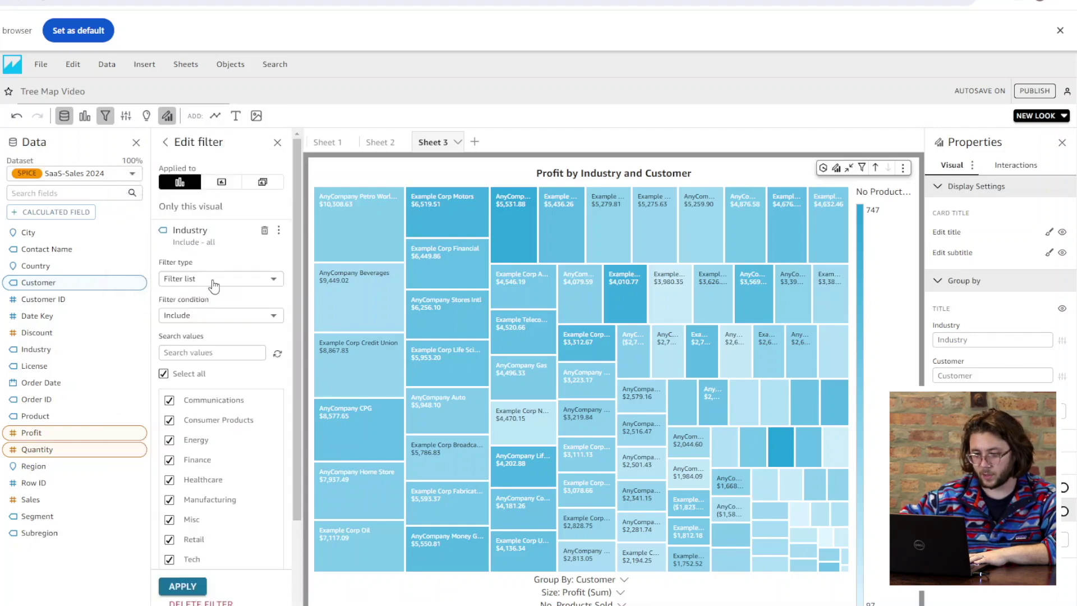
pyautogui.scroll(-2, 173, 326)
pyautogui.click(164, 311)
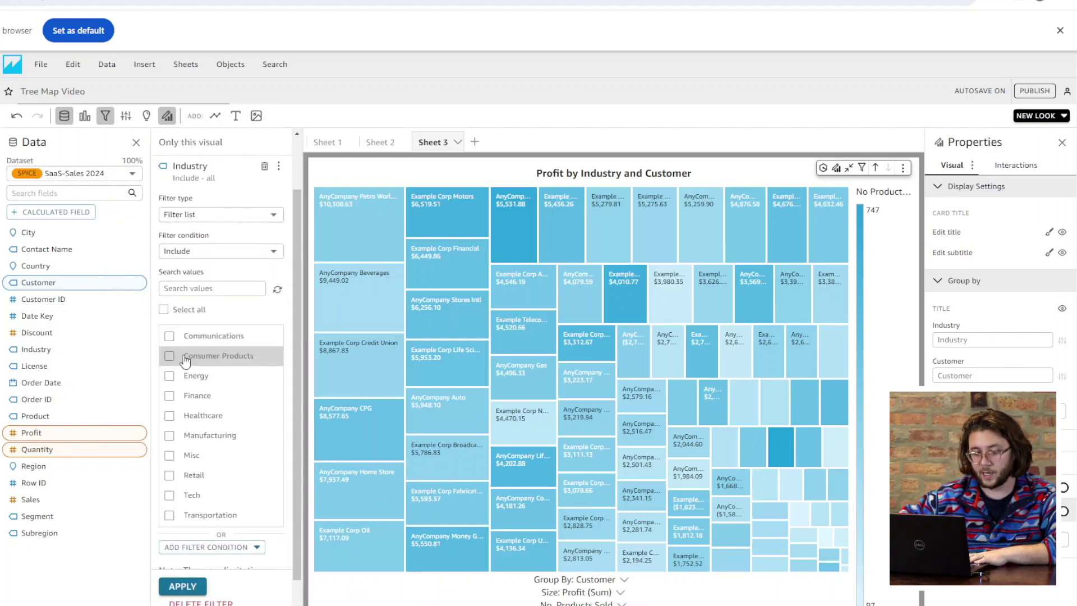
pyautogui.click(169, 396)
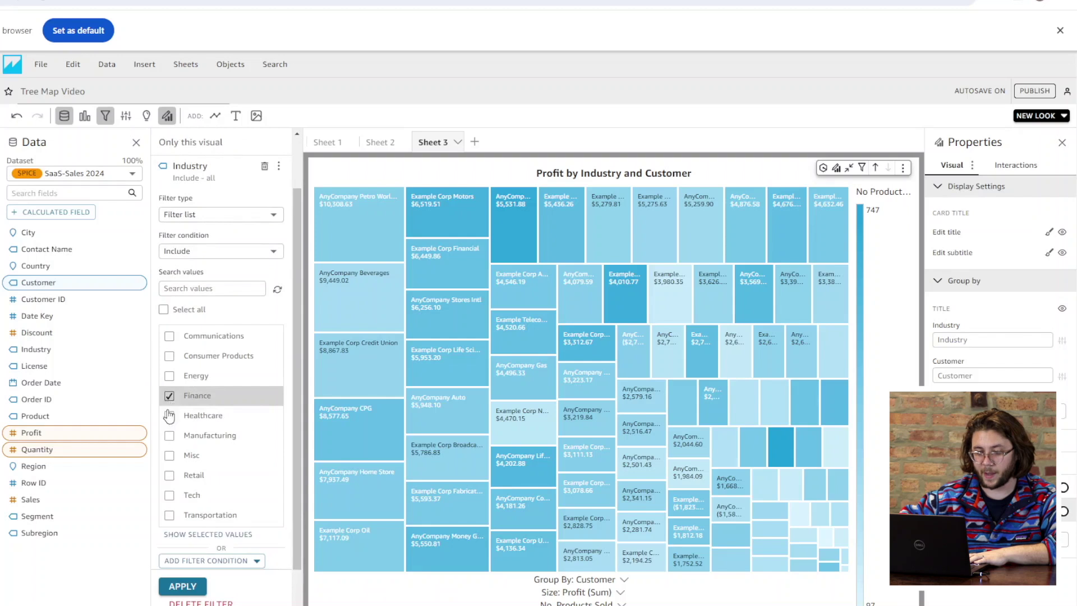
pyautogui.click(169, 496)
pyautogui.click(182, 586)
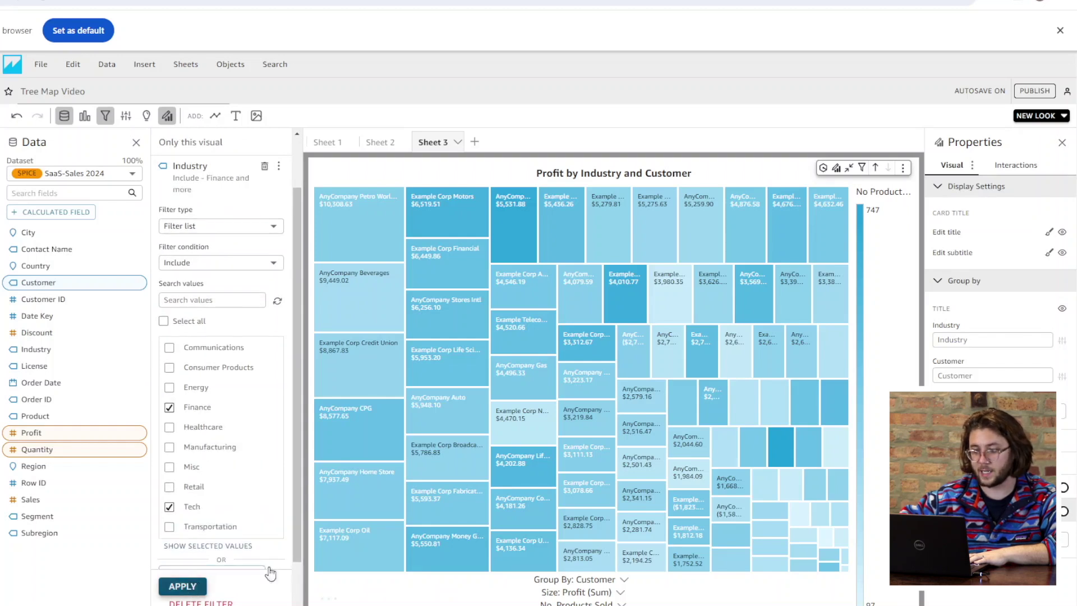
pyautogui.scroll(2, 214, 242)
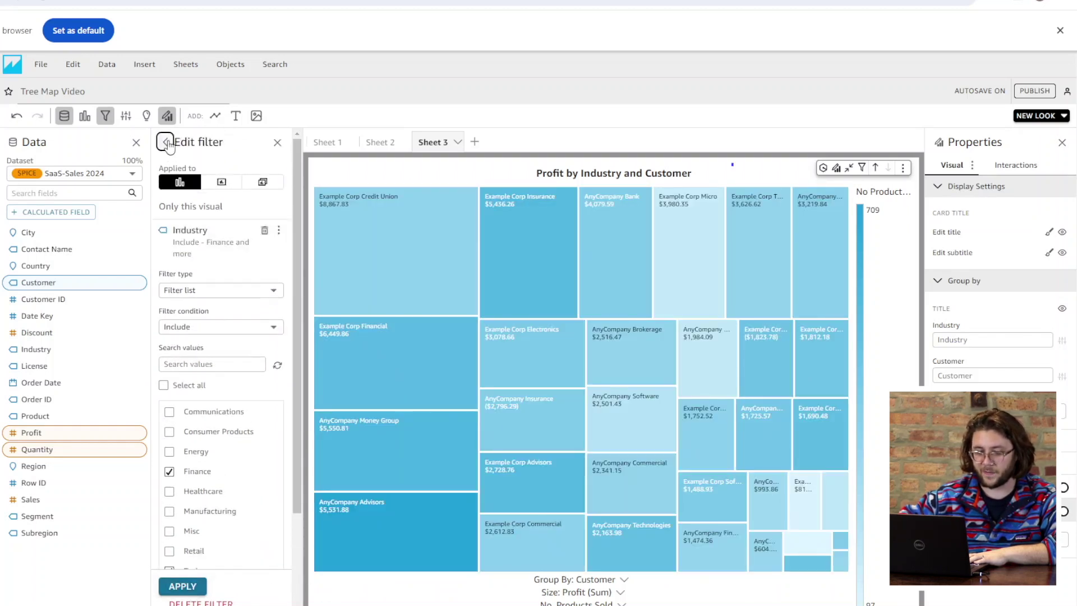
pyautogui.click(163, 142)
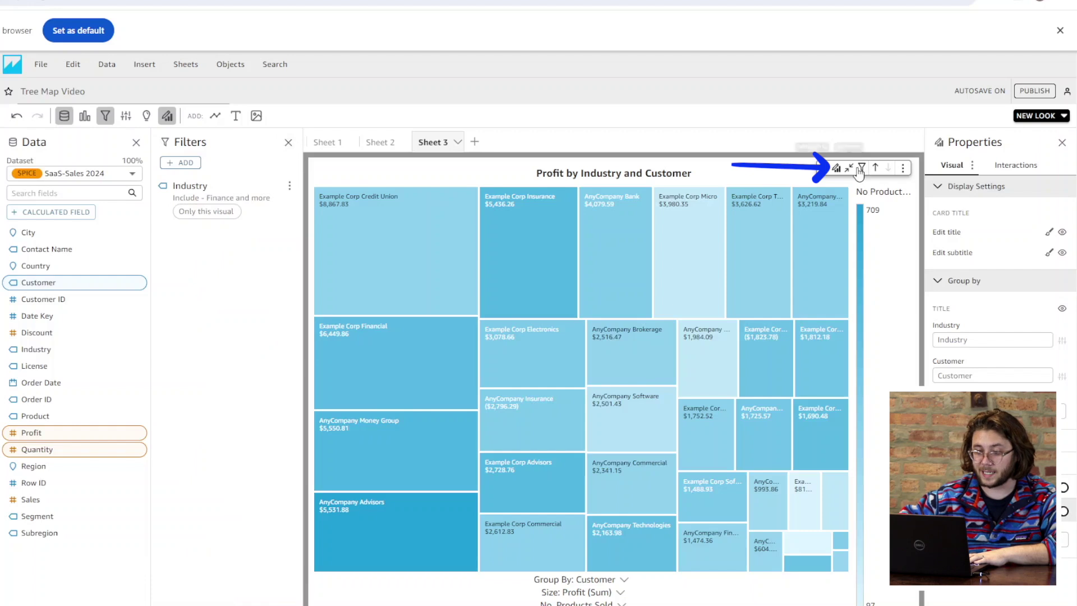
# - Add Industry to the tooltip fields, displayed as Unique value
pyautogui.click(1016, 165)
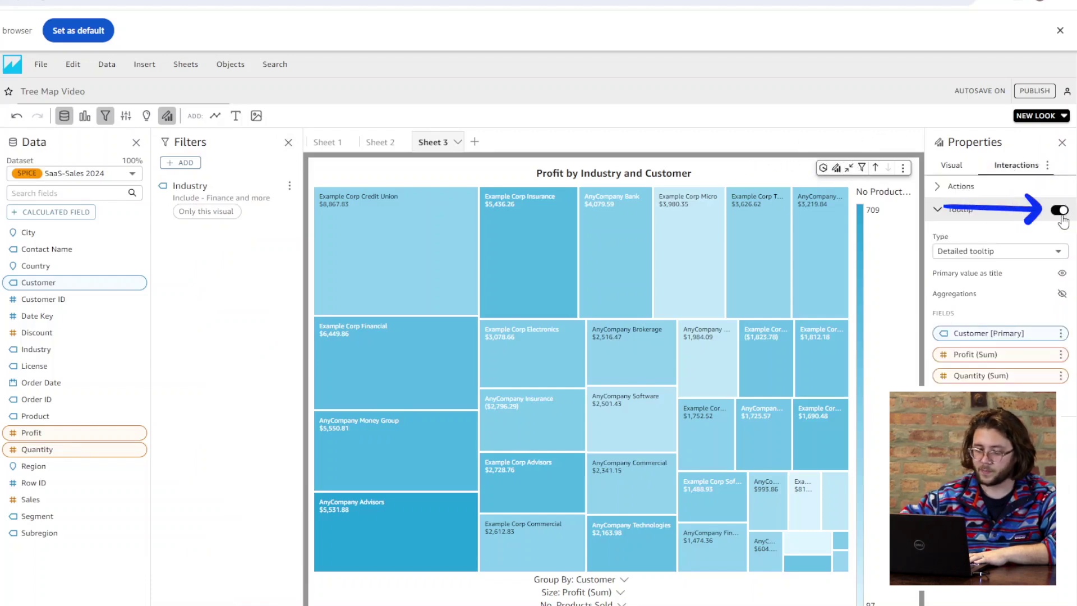
pyautogui.click(969, 397)
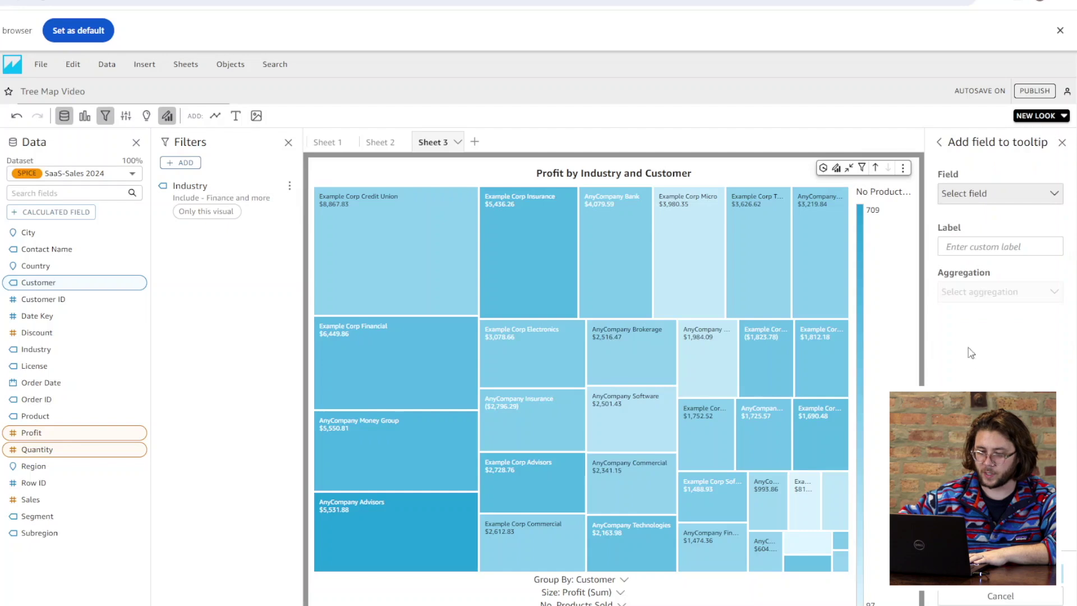
pyautogui.click(785, 147)
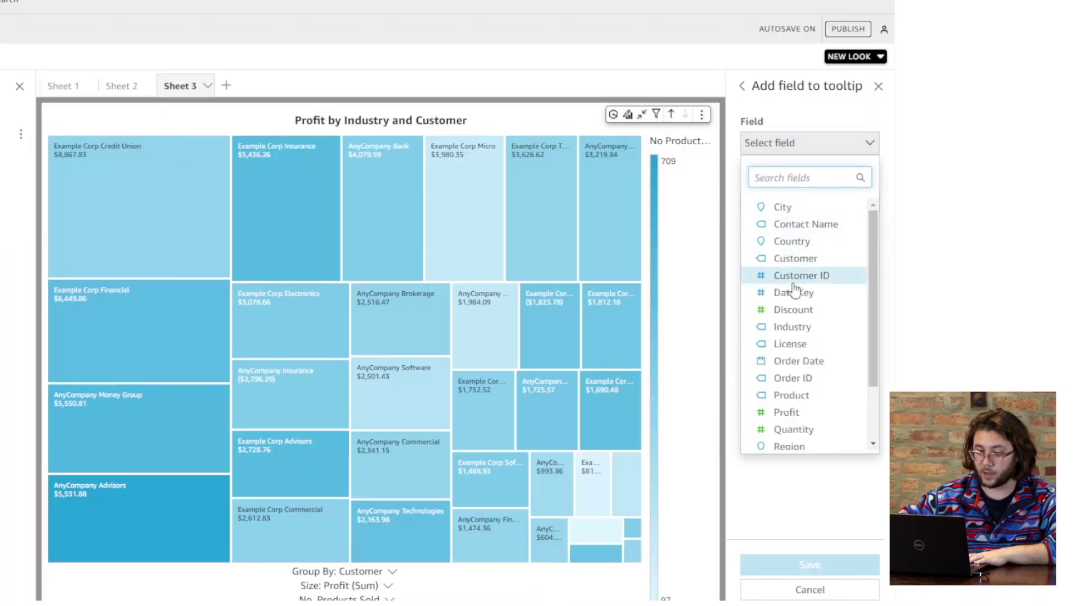
pyautogui.click(792, 327)
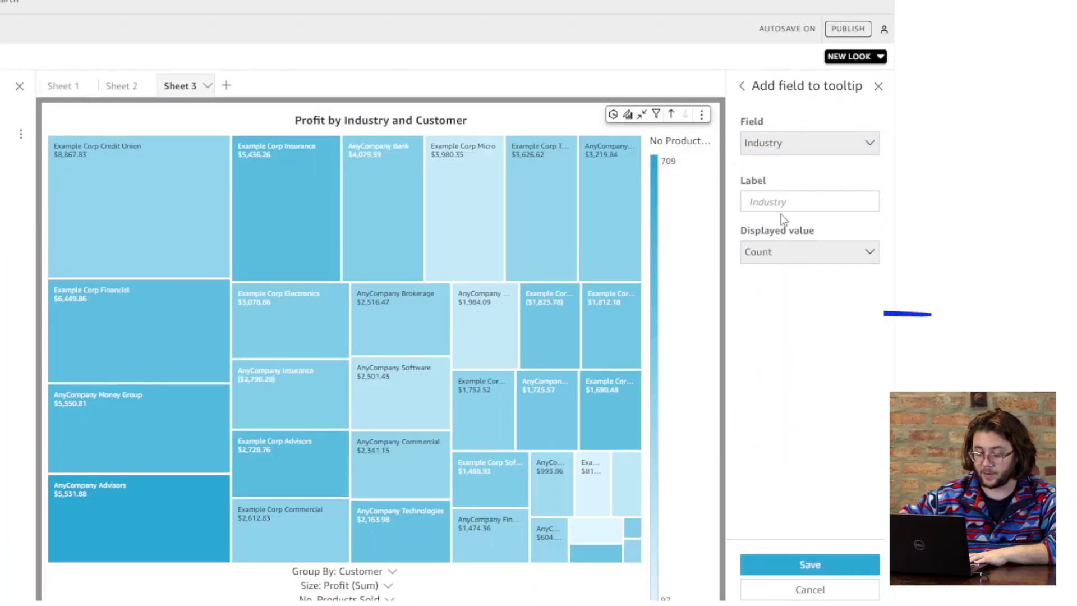
pyautogui.click(783, 251)
pyautogui.click(792, 309)
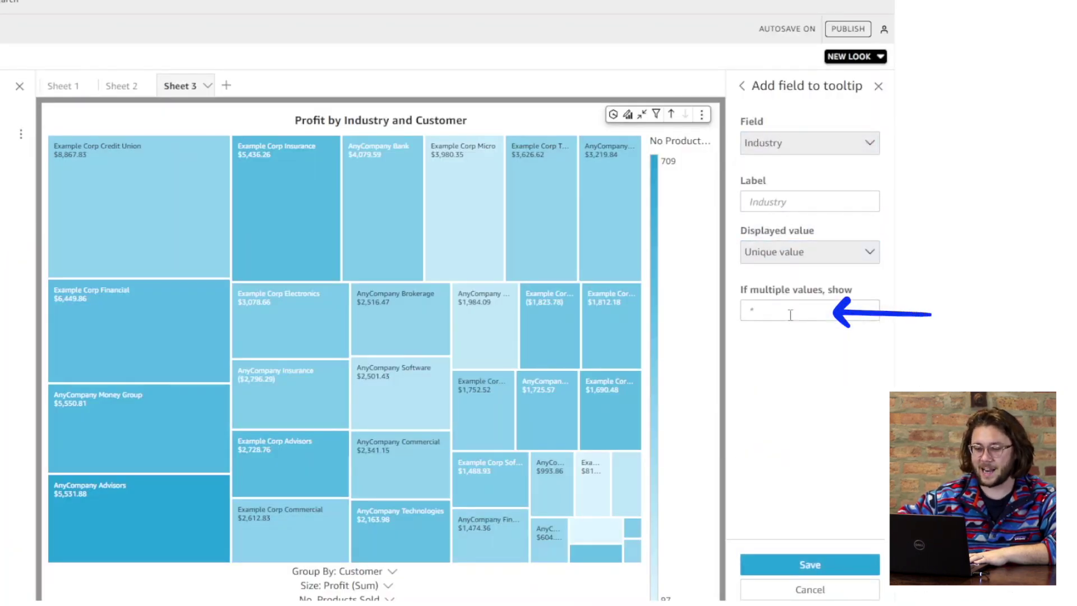
pyautogui.click(811, 565)
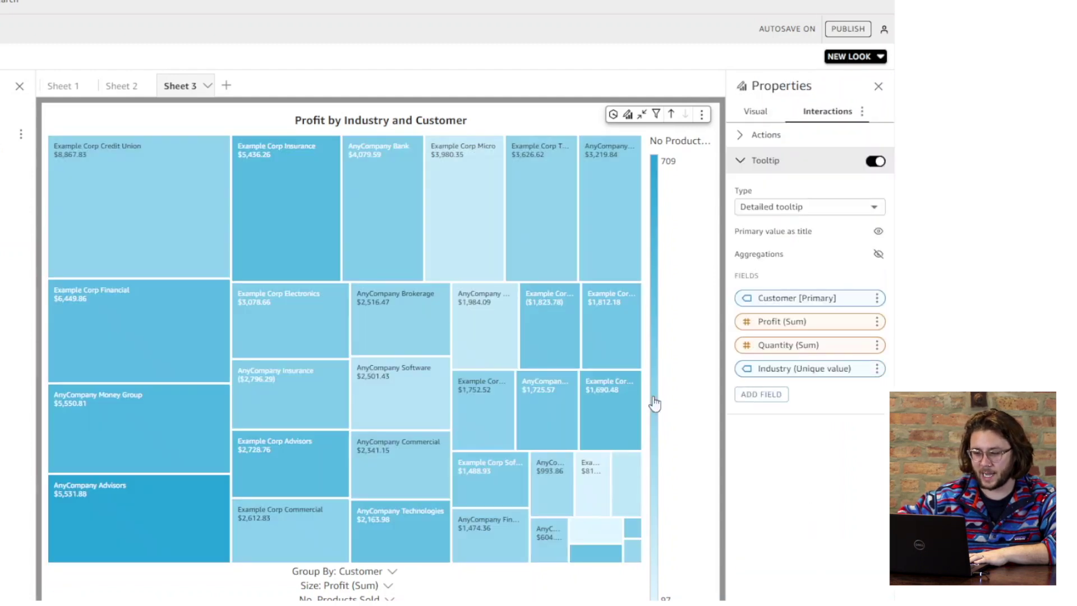
pyautogui.moveTo(361, 316)
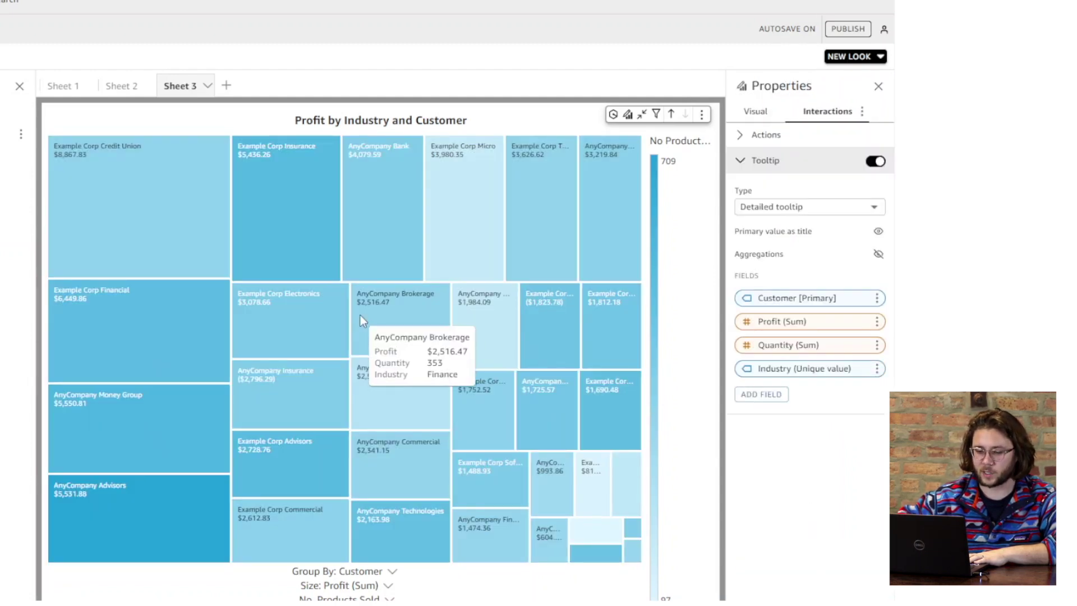